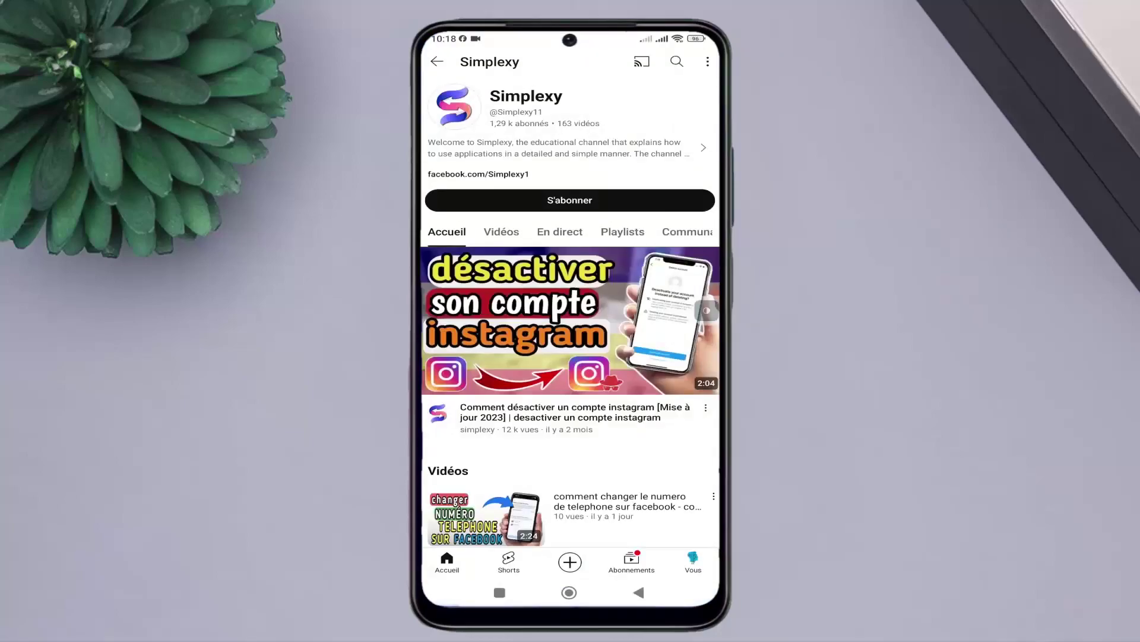
# Step: Subscribe to the Simplexy channel and dismiss the Notifications sheet
pyautogui.click(555, 202)
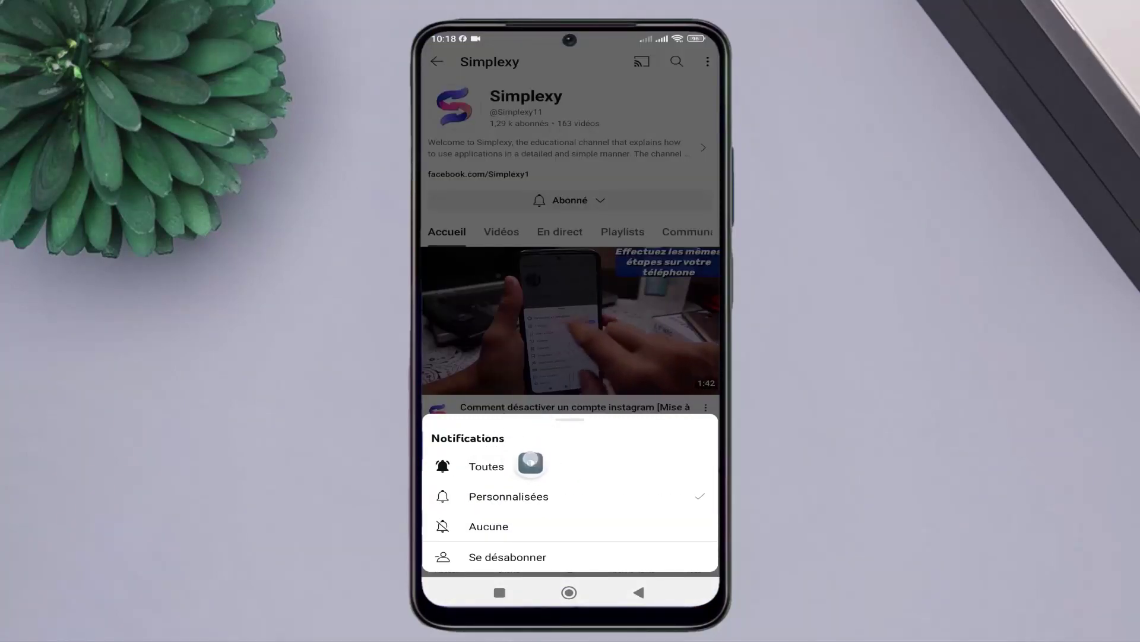
pyautogui.click(716, 312)
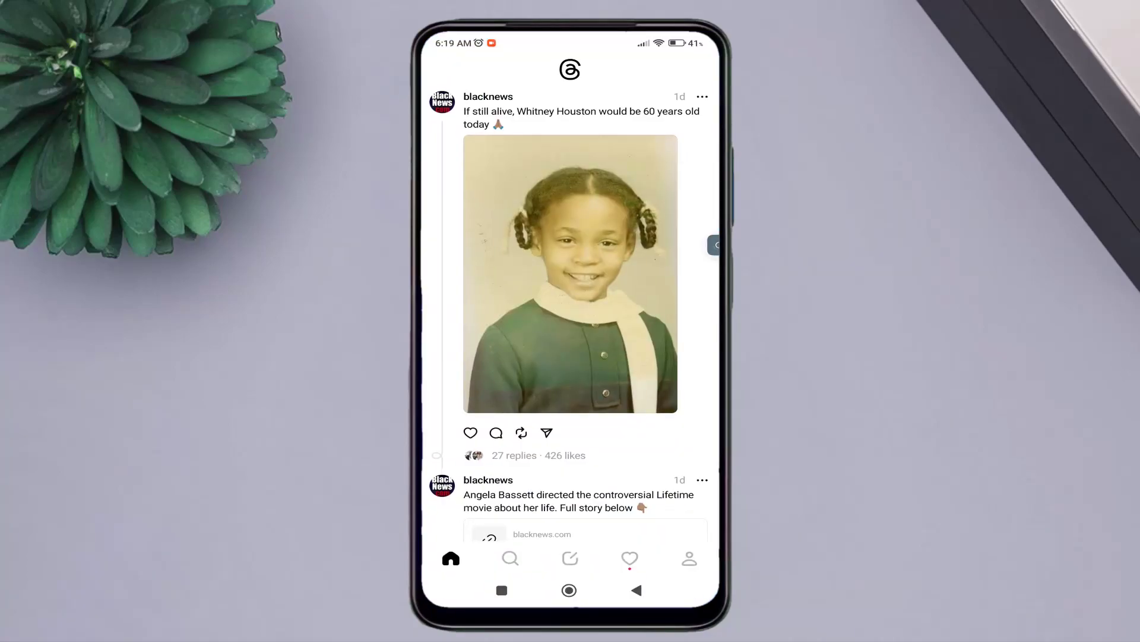
# Step: Go to the Threads search page and activate the Search field to show Recent searches
pyautogui.moveTo(714, 245); pyautogui.dragTo(532, 528)
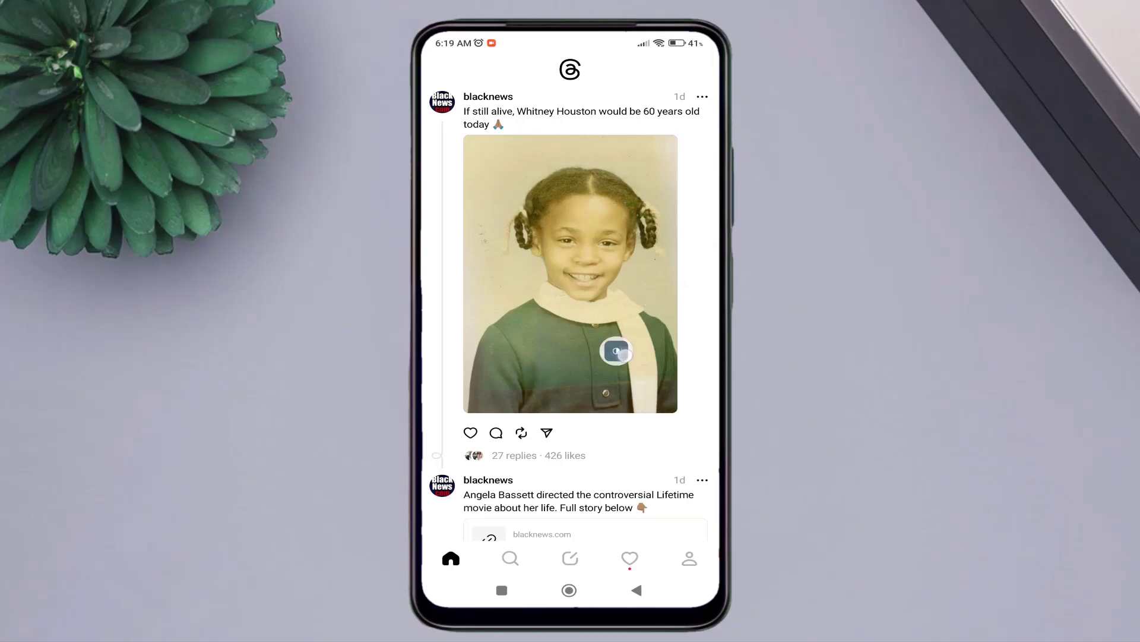
pyautogui.click(511, 558)
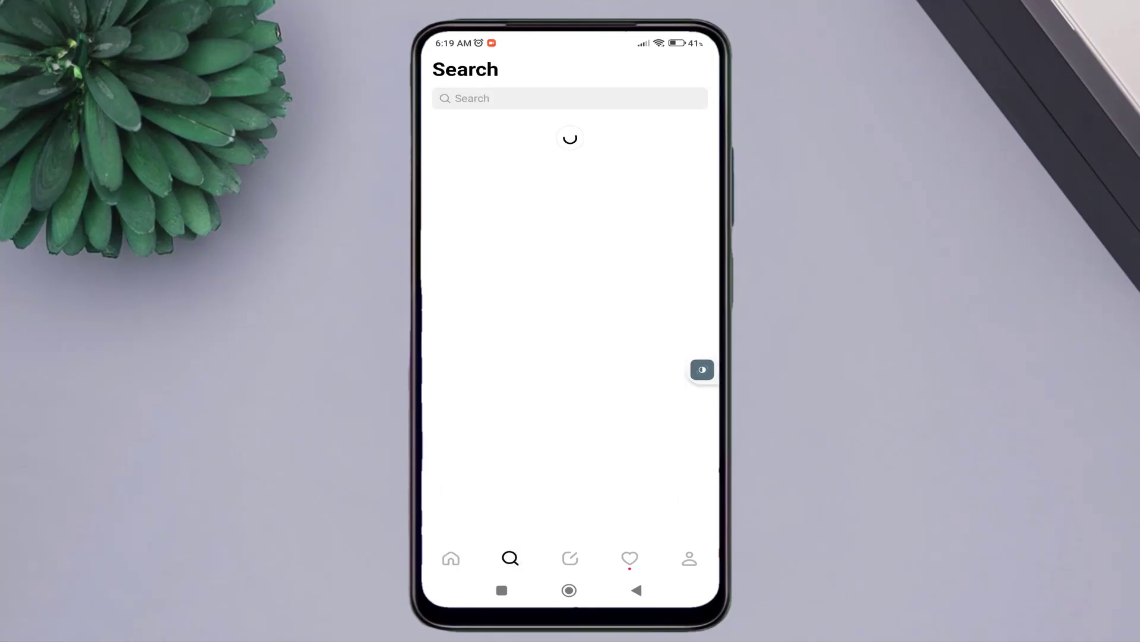
pyautogui.moveTo(702, 369); pyautogui.dragTo(685, 155)
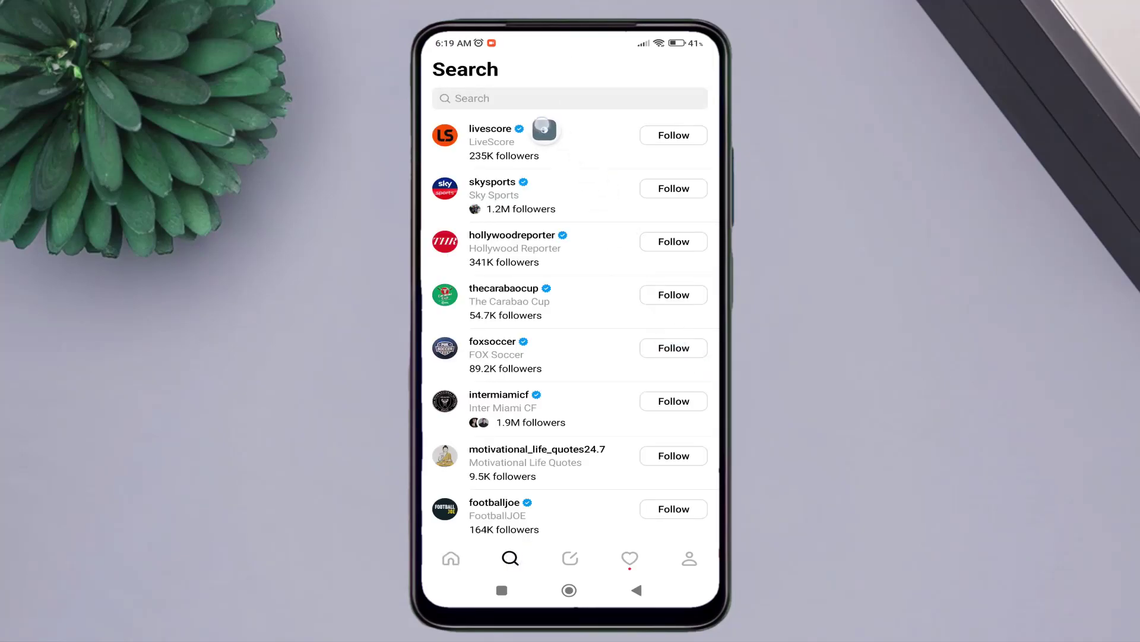
pyautogui.click(571, 99)
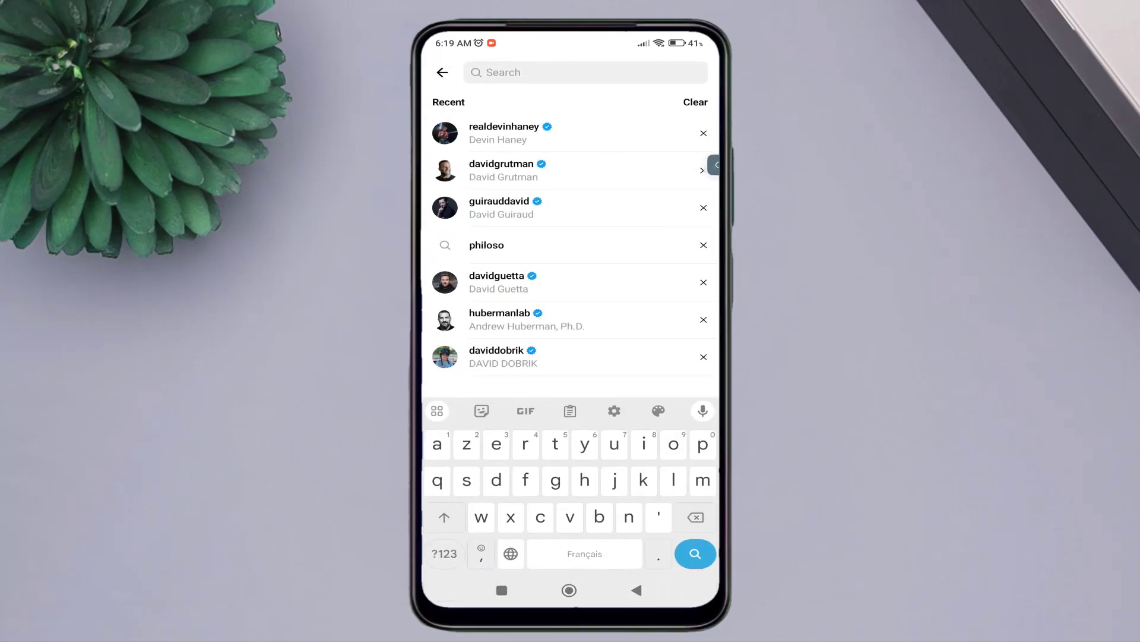
# Step: Remove the philoso and davidguetta entries from the Recent searches list
pyautogui.moveTo(713, 165); pyautogui.dragTo(690, 173)
pyautogui.click(703, 244)
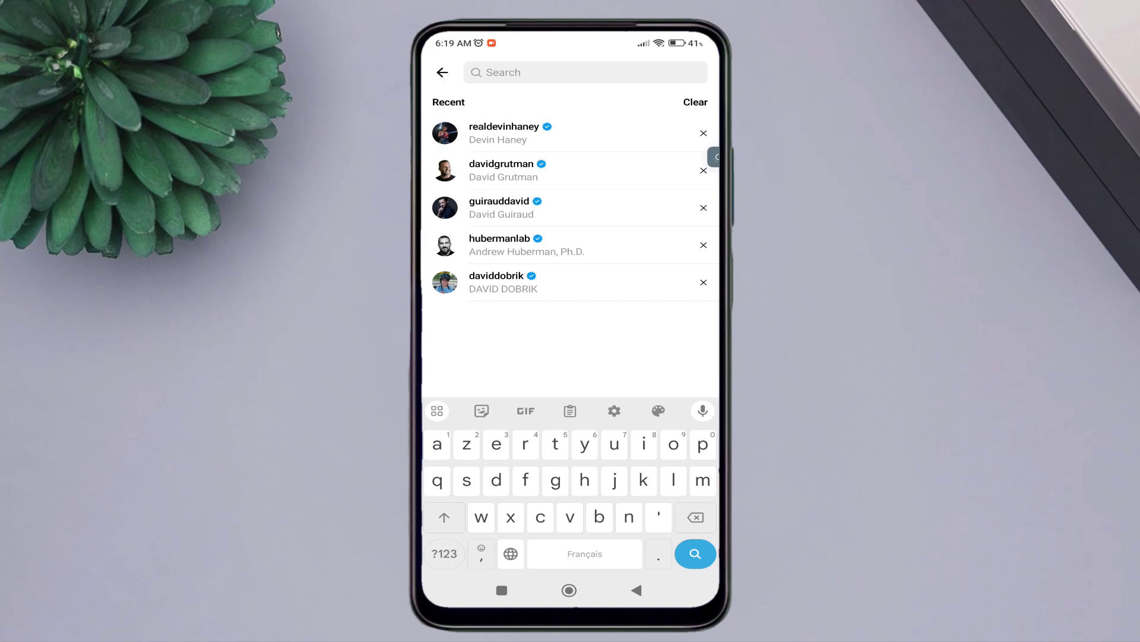
pyautogui.moveTo(715, 158); pyautogui.dragTo(698, 107)
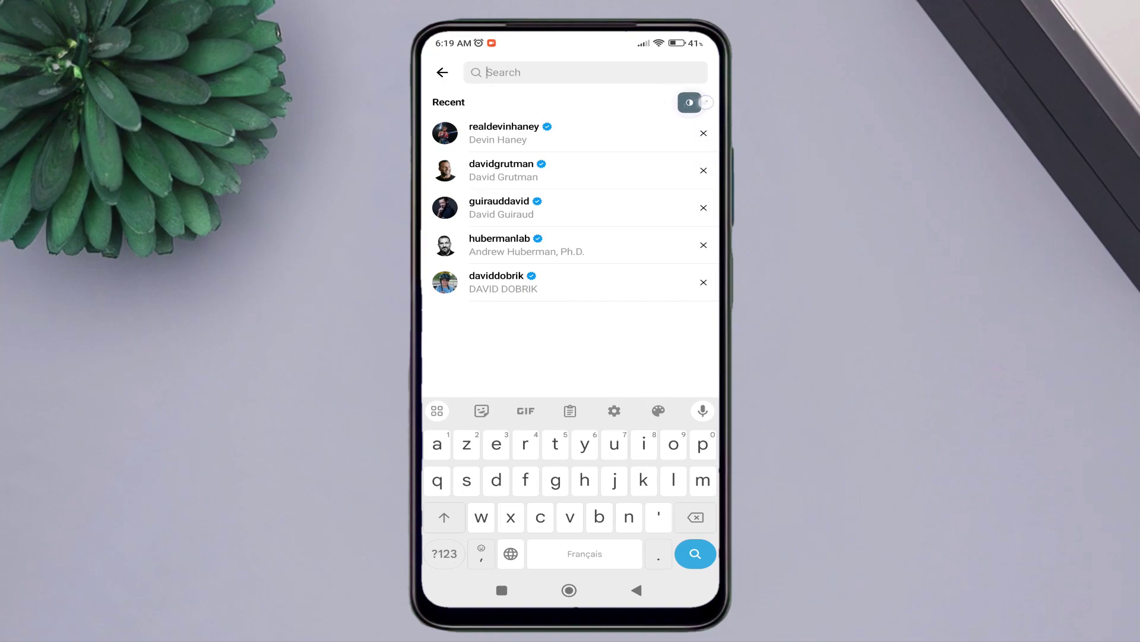
# Step: Clear all remaining recent searches, leaving the search page empty
pyautogui.click(703, 103)
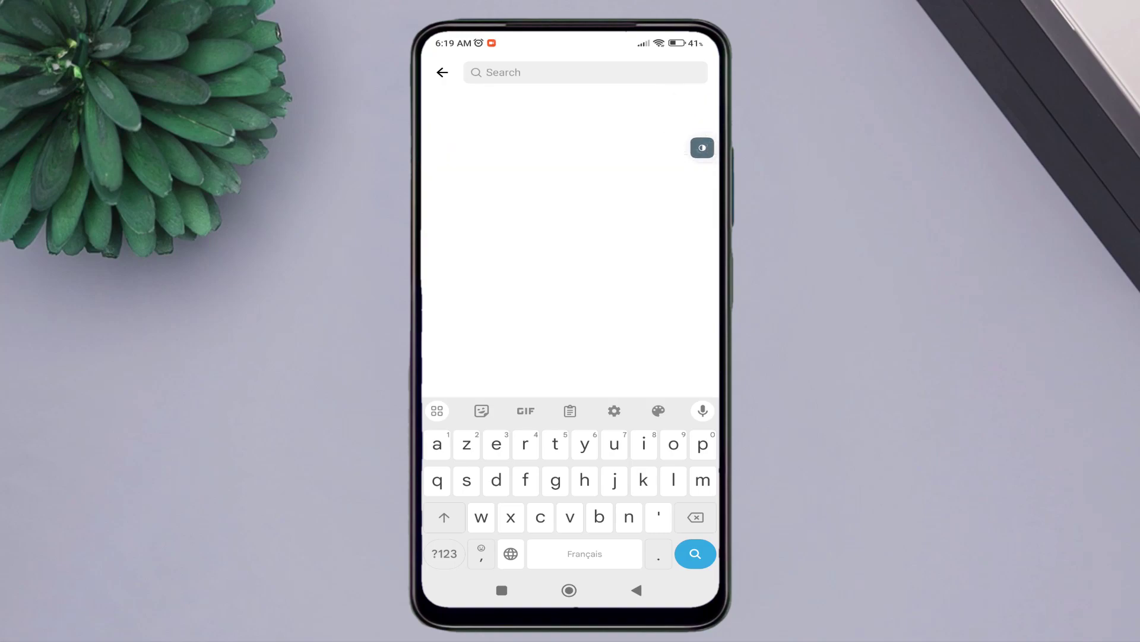